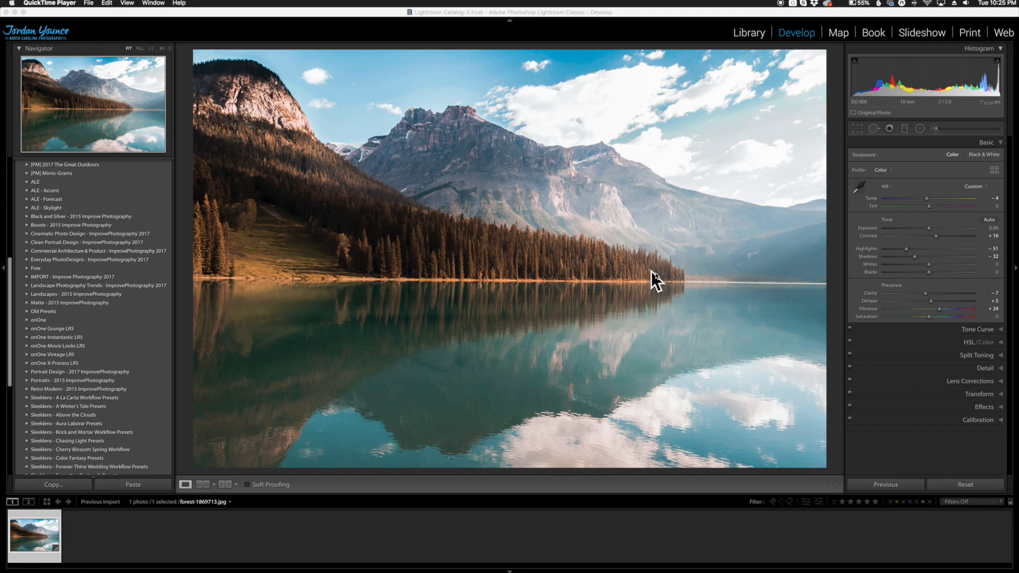
Step: Compare the before and after versions of the edited forest photo side by side, and return to the single-photo view
{"action": "left_click", "coordinate": [227, 486]}
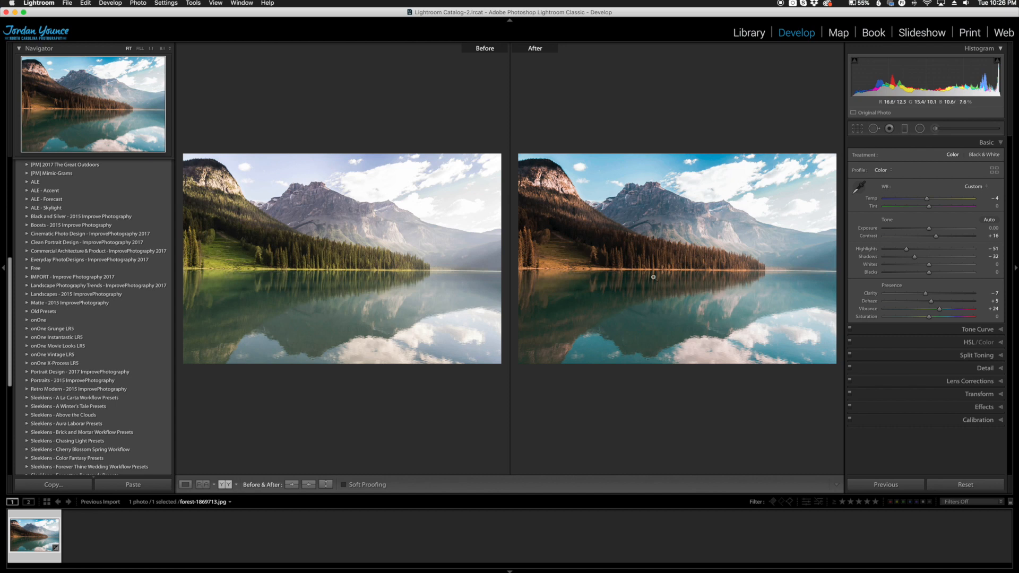
{"action": "left_click", "coordinate": [185, 485]}
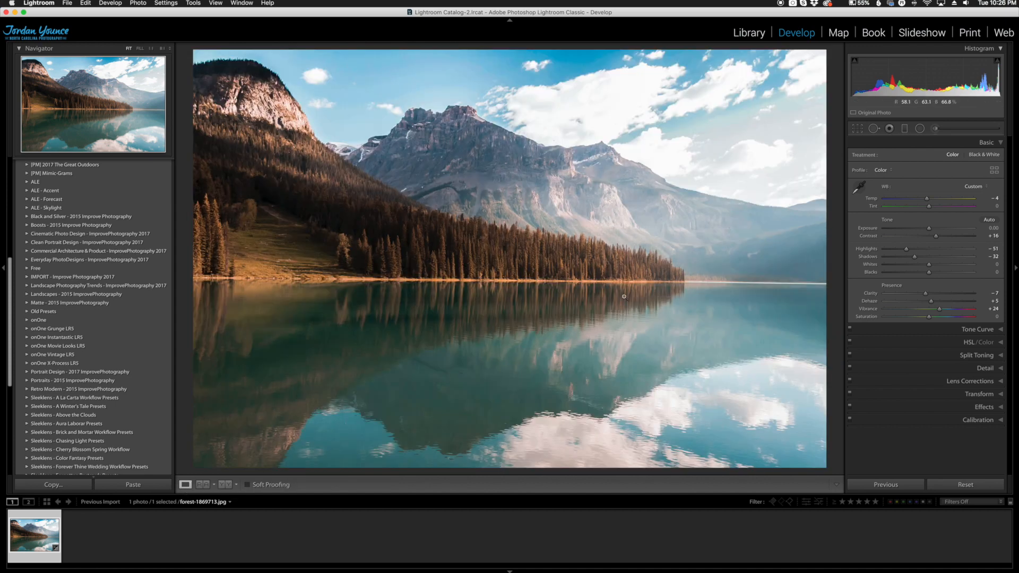
Step: Start a new develop preset from the current edits and create a new preset group named Import for it
{"action": "scroll", "coordinate": [113, 262], "scroll_direction": "up", "scroll_amount": 10}
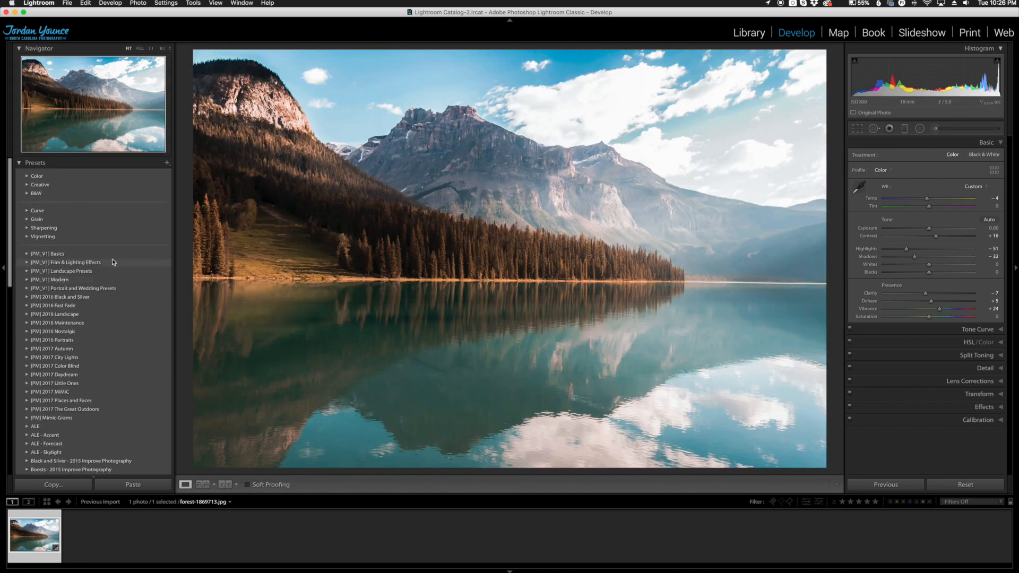
{"action": "left_click", "coordinate": [167, 164]}
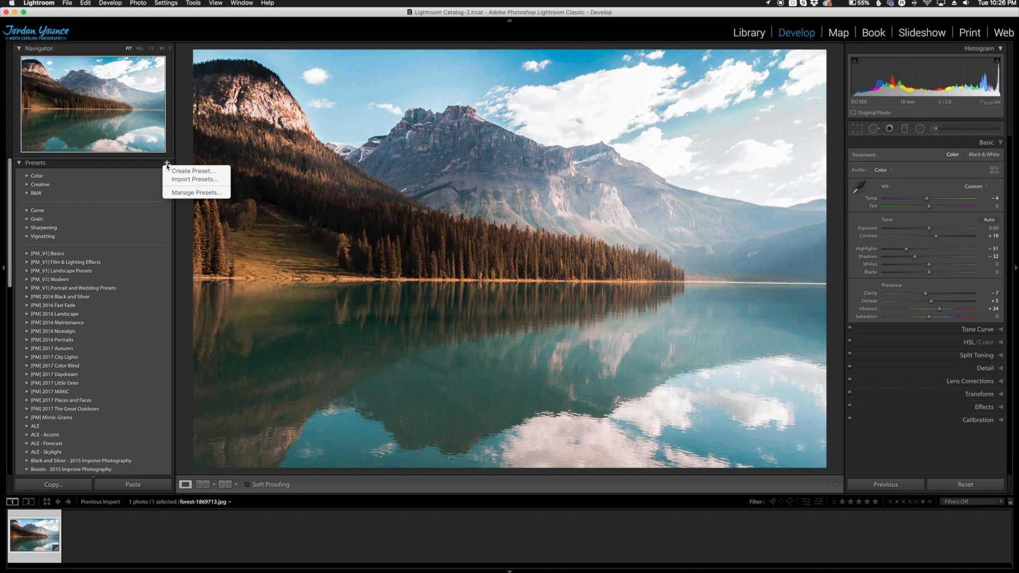
{"action": "left_click", "coordinate": [177, 171]}
{"action": "left_click", "coordinate": [484, 168]}
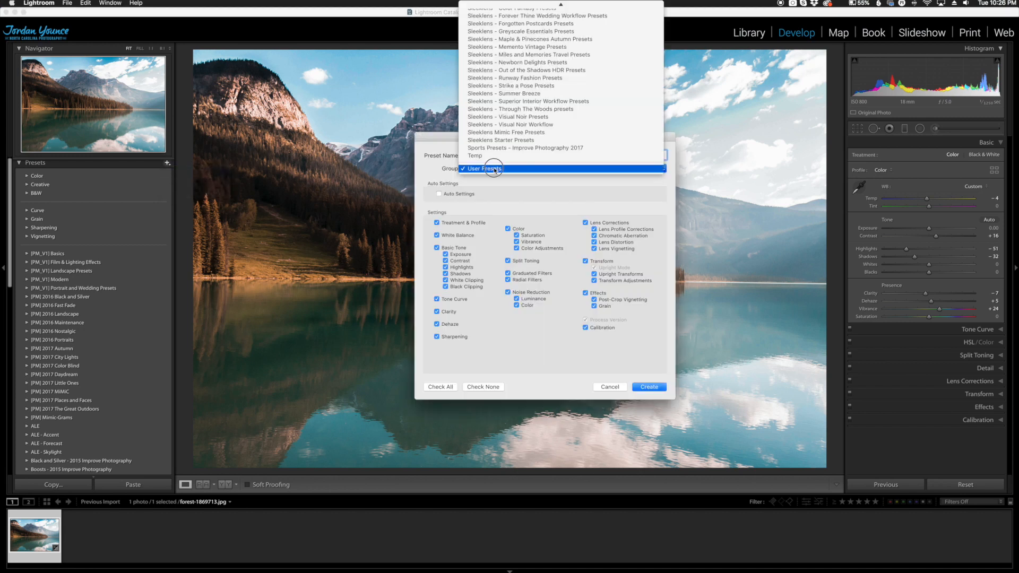
{"action": "scroll", "coordinate": [506, 157], "scroll_direction": "up", "scroll_amount": 5}
{"action": "scroll", "coordinate": [506, 157], "scroll_direction": "up", "scroll_amount": 10}
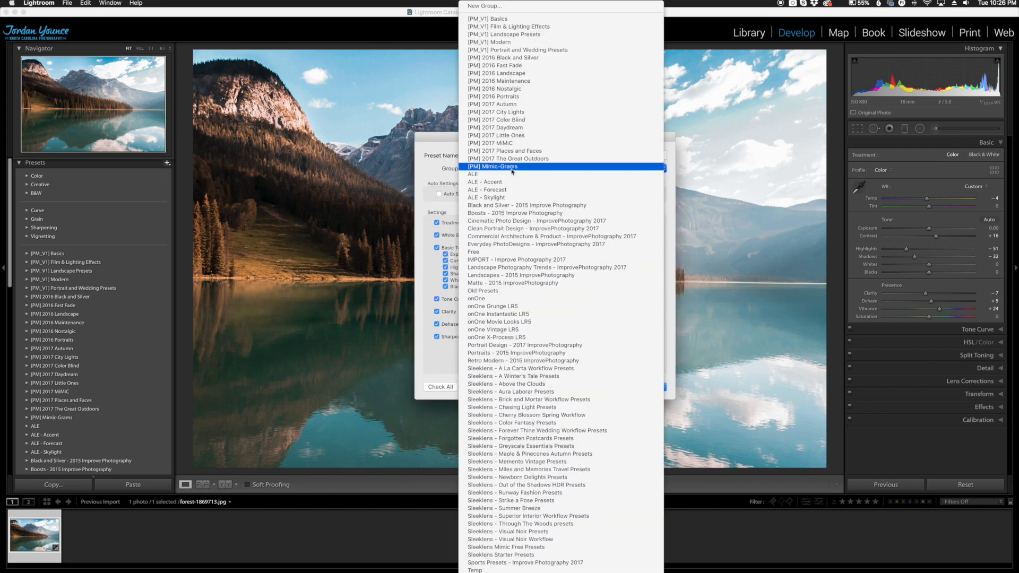
{"action": "left_click", "coordinate": [531, 10]}
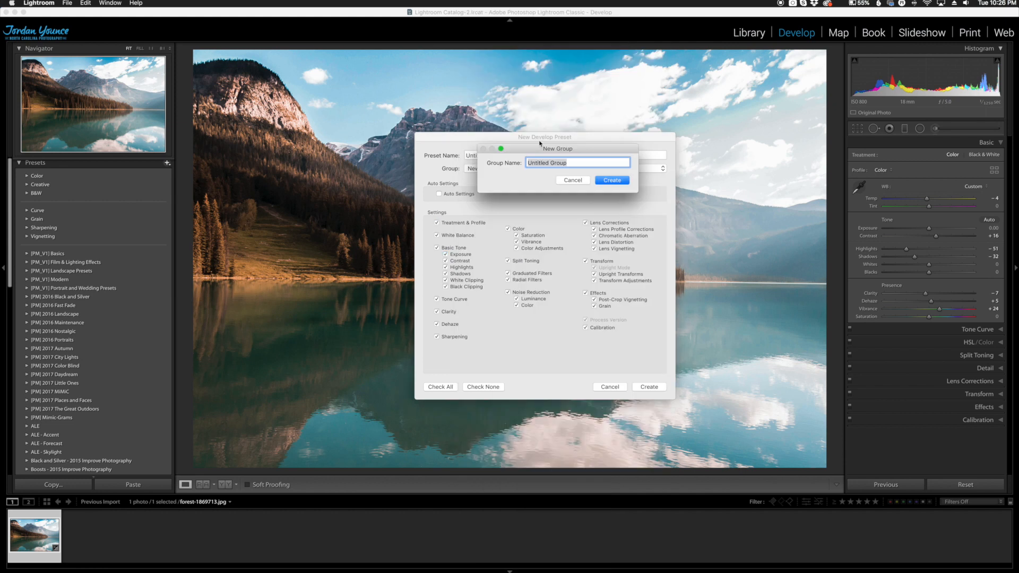
{"action": "type", "text": "Import"}
{"action": "left_click", "coordinate": [608, 181]}
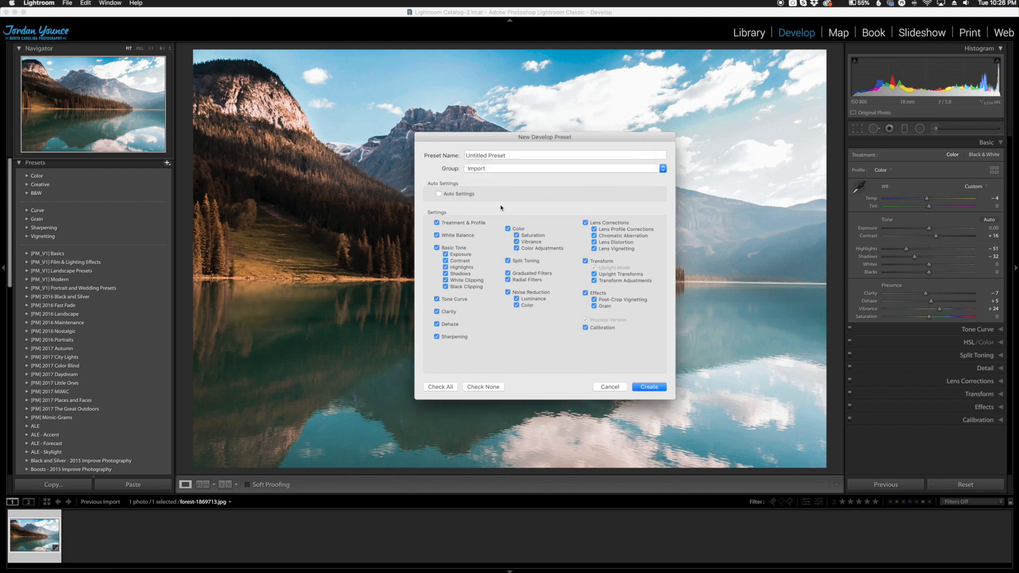
Step: Name the new preset Mountain Photos and create it with all the selected settings
{"action": "left_click", "coordinate": [514, 155]}
{"action": "type", "text": "Mountain Photos"}
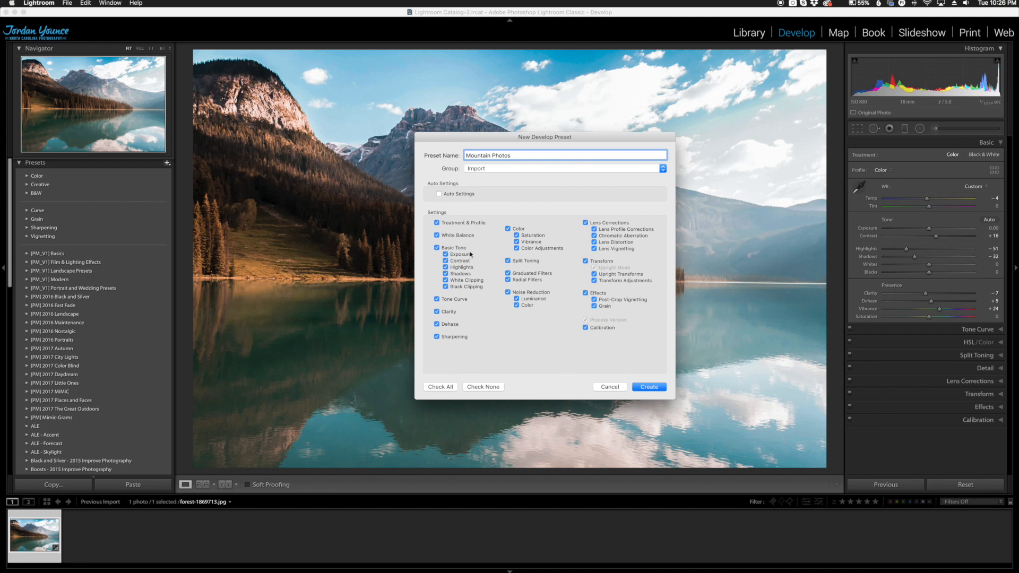
{"action": "left_click", "coordinate": [648, 387]}
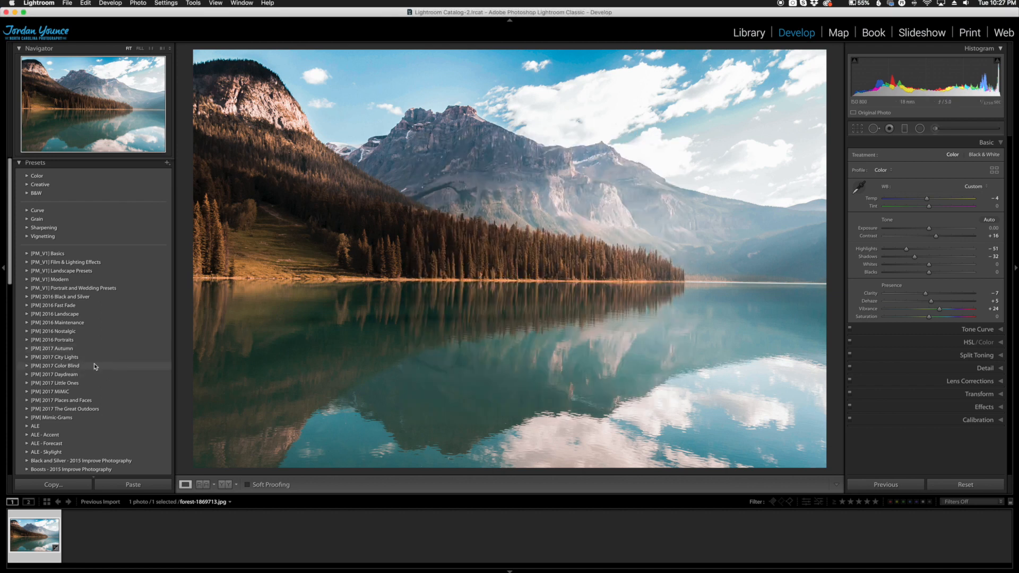
Step: Reset the forest photo's adjustments and apply the Mountain Photos preset from the Import group to it
{"action": "scroll", "coordinate": [101, 354], "scroll_direction": "down", "scroll_amount": 5}
{"action": "scroll", "coordinate": [101, 358], "scroll_direction": "down", "scroll_amount": 3}
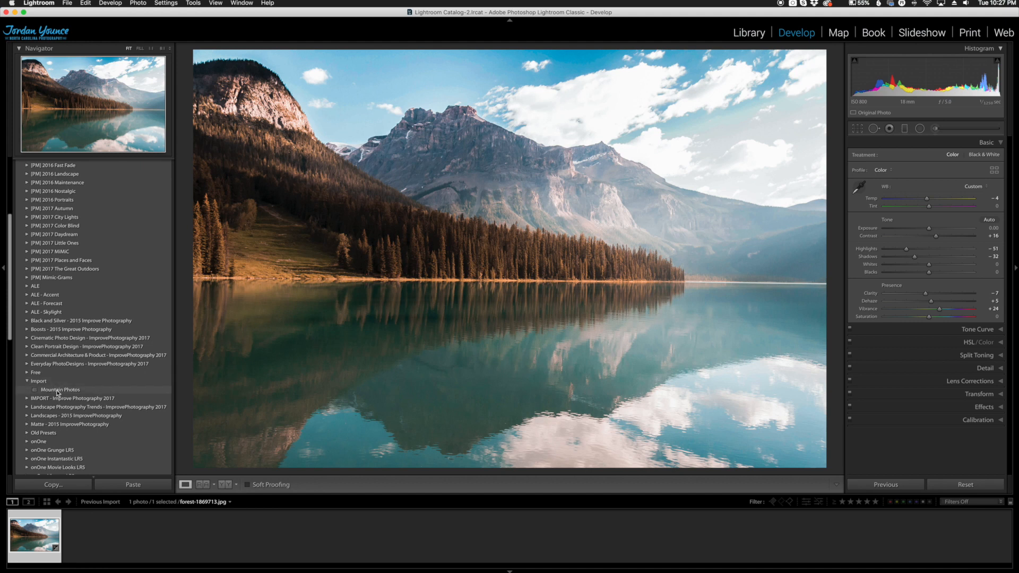
{"action": "left_click", "coordinate": [944, 485]}
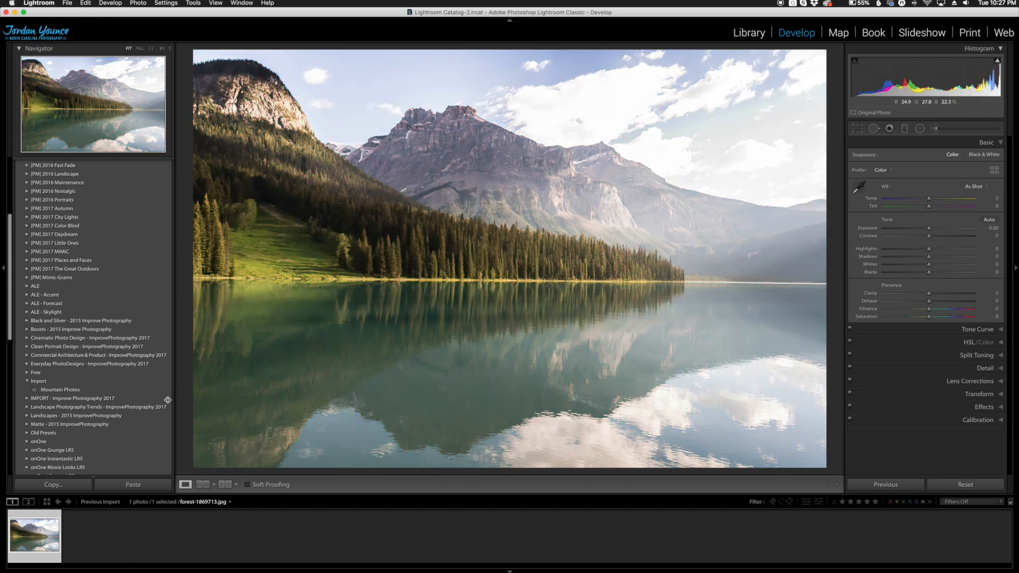
{"action": "left_click", "coordinate": [58, 391]}
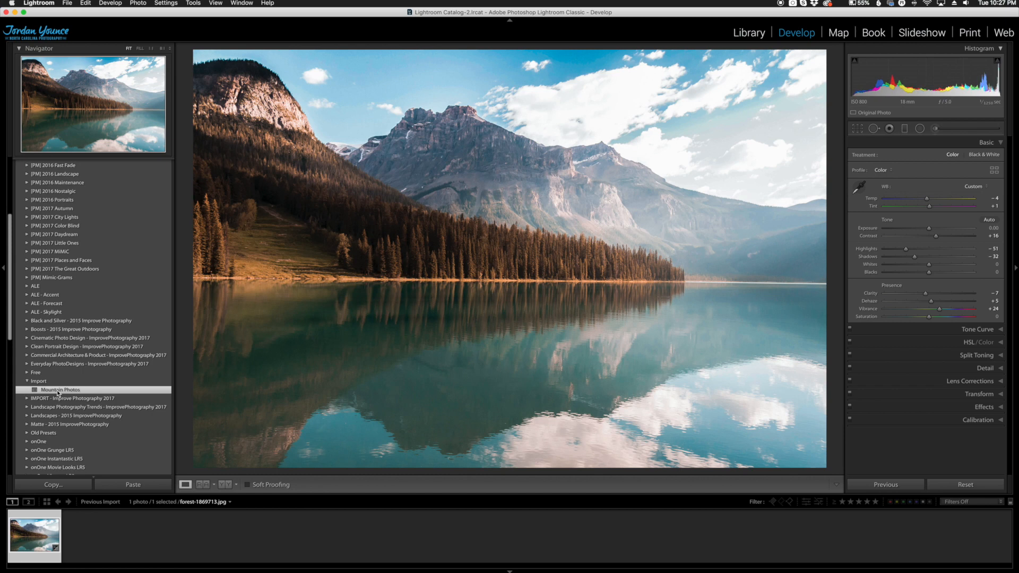
Step: Import the two photos from the desktop's Import folder with the Mountain Photos preset applied as the develop settings
{"action": "left_click", "coordinate": [746, 33]}
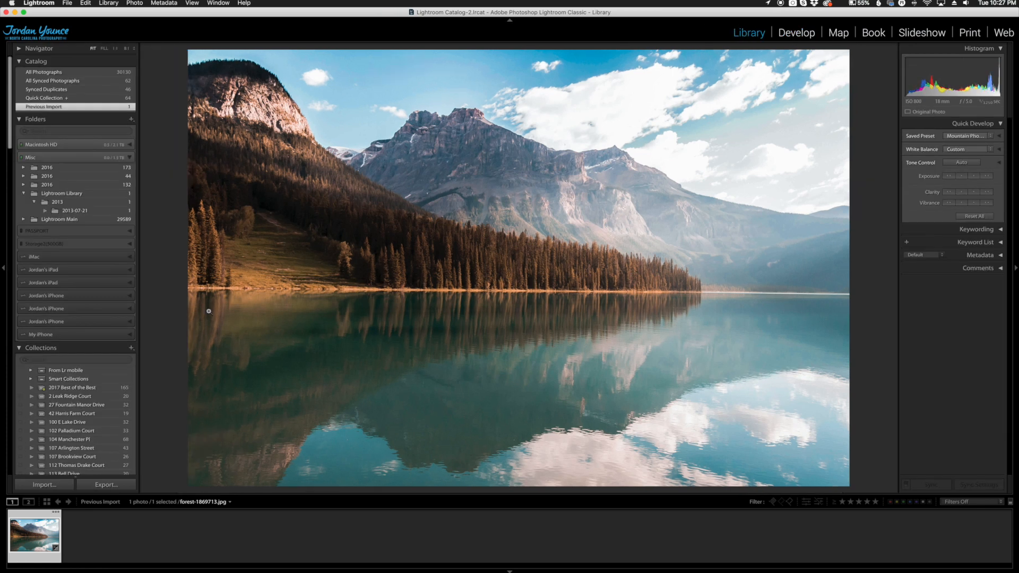
{"action": "left_click", "coordinate": [45, 485]}
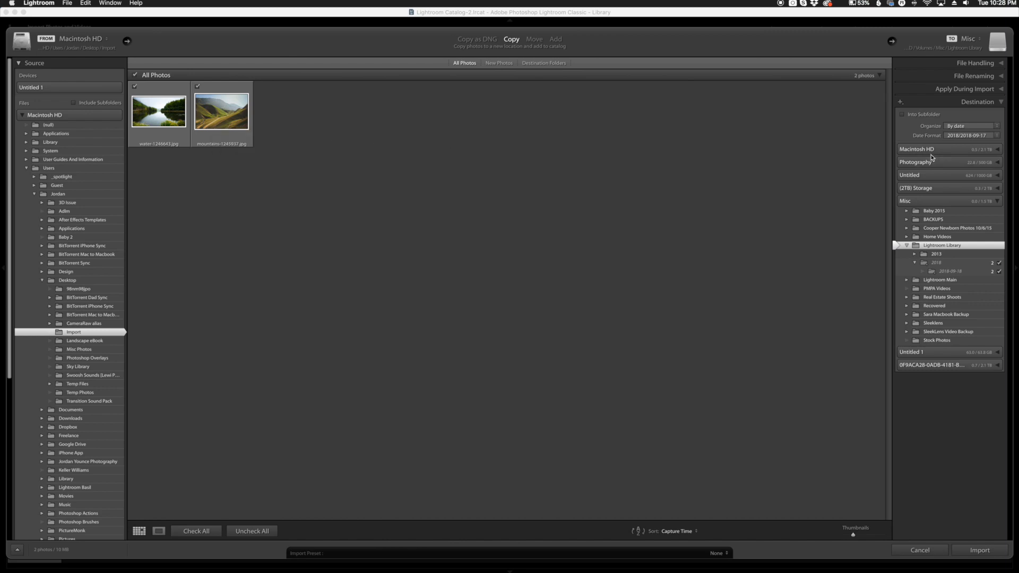
{"action": "left_click", "coordinate": [958, 91]}
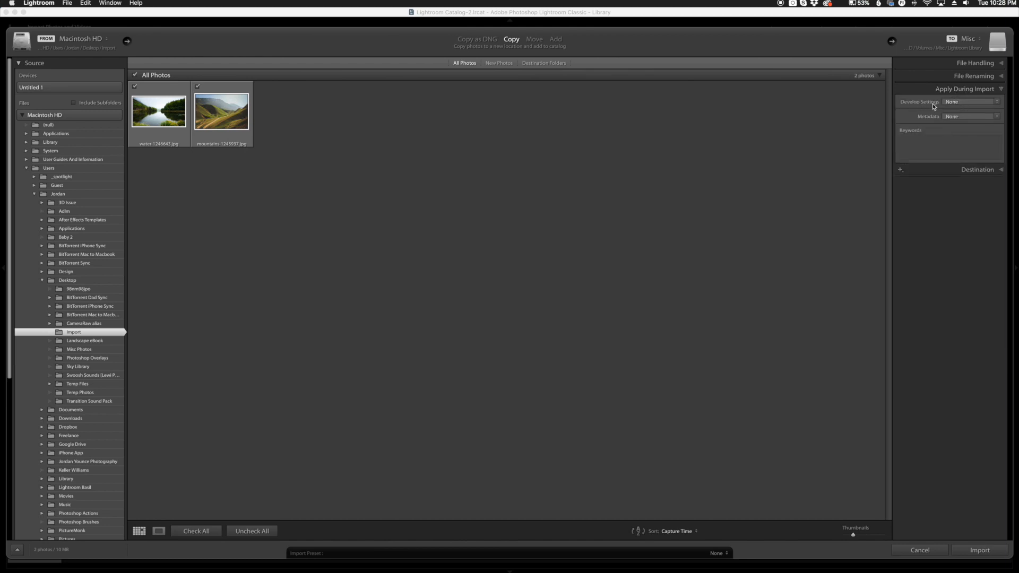
{"action": "left_click", "coordinate": [968, 102]}
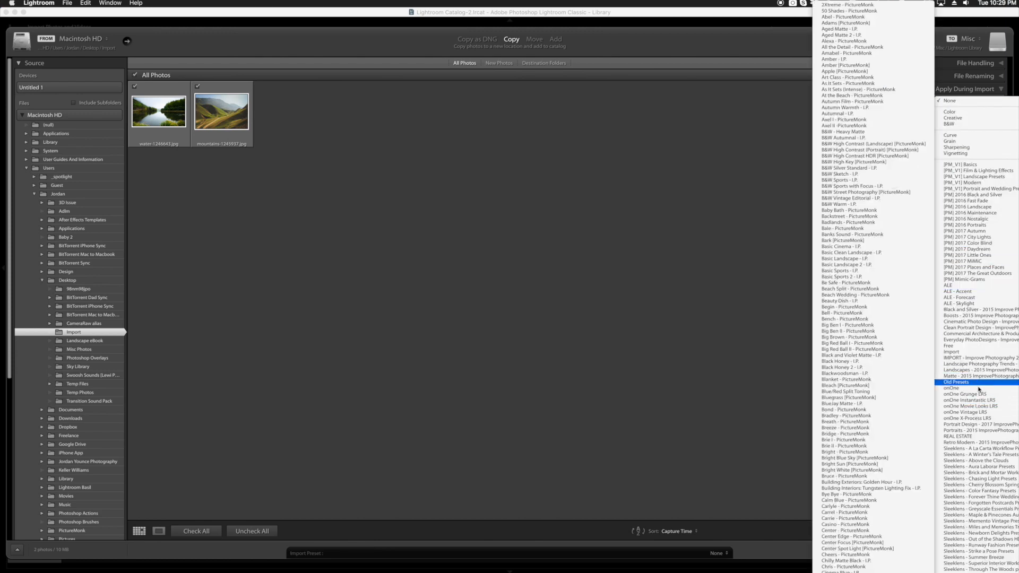
{"action": "mouse_move", "coordinate": [957, 354]}
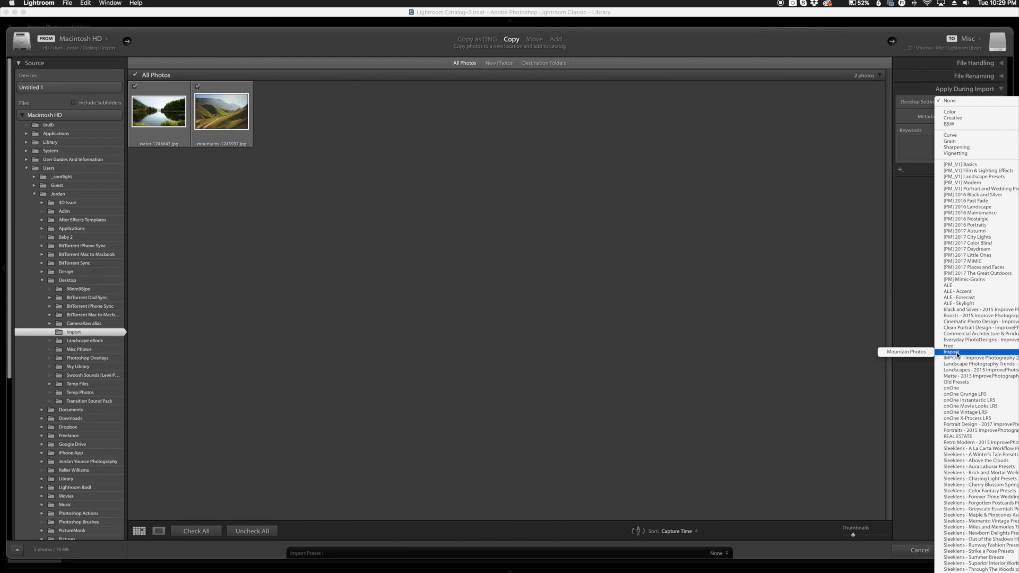
{"action": "left_click", "coordinate": [912, 352]}
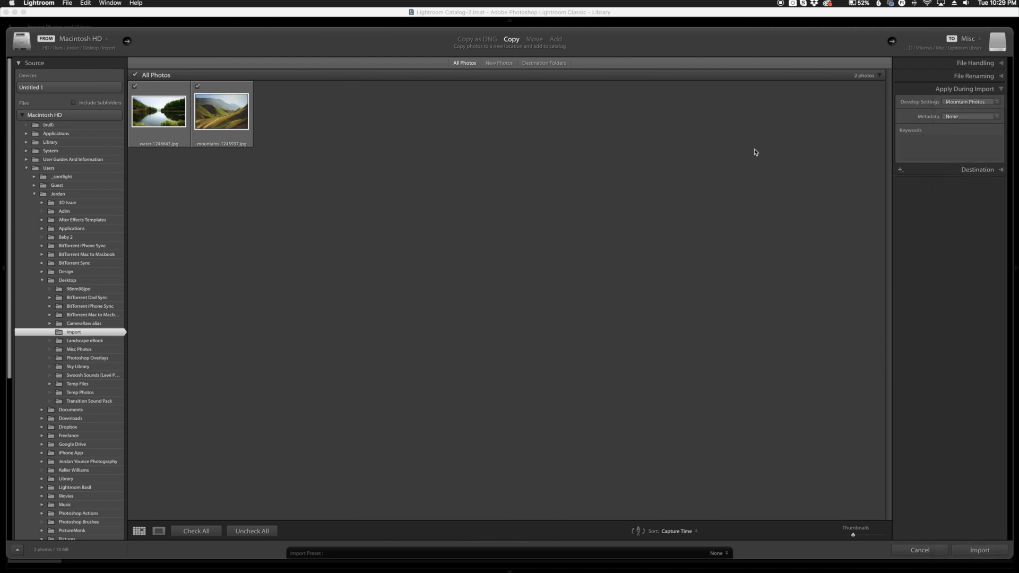
{"action": "left_click", "coordinate": [978, 548]}
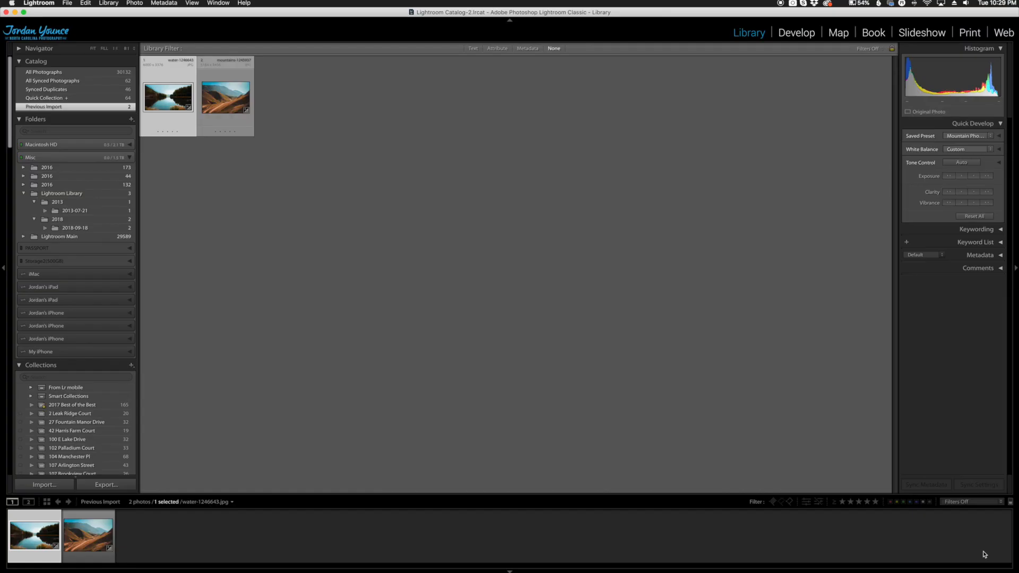
Step: View the imported water-1246643.jpg enlarged, and try resetting its adjustments in the Develop module
{"action": "double_click", "coordinate": [178, 102]}
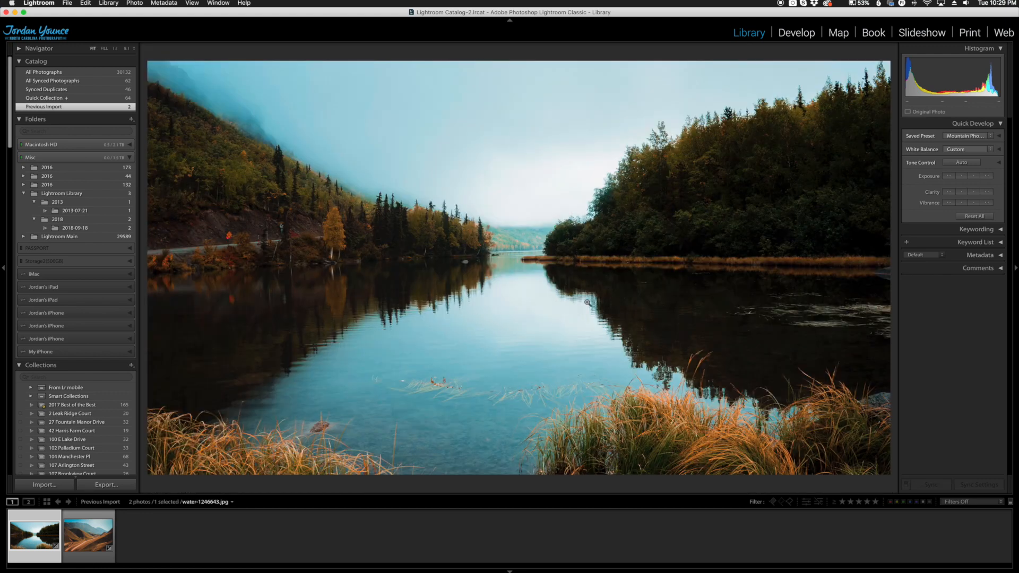
{"action": "key", "text": "g"}
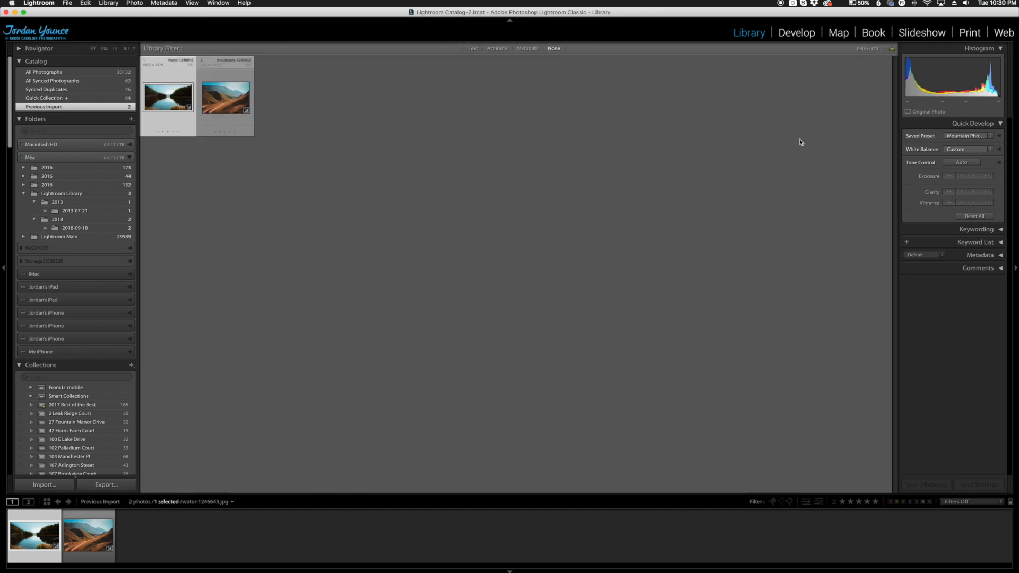
{"action": "left_click", "coordinate": [796, 33]}
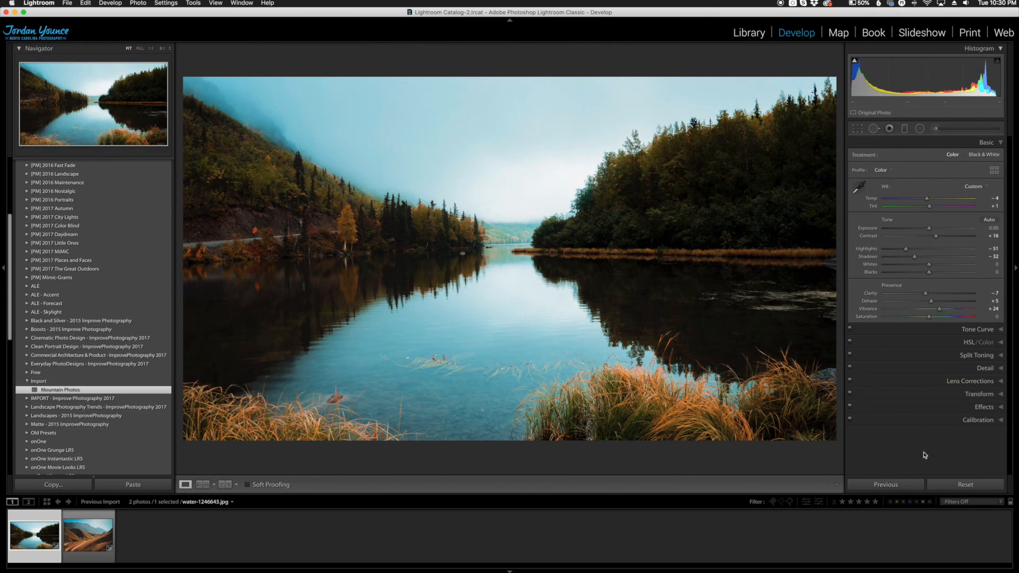
{"action": "left_click", "coordinate": [965, 485]}
Step: Reset the adjustments of mountains-1245937.jpg and reapply the Mountain Photos preset to it
{"action": "left_click", "coordinate": [88, 535]}
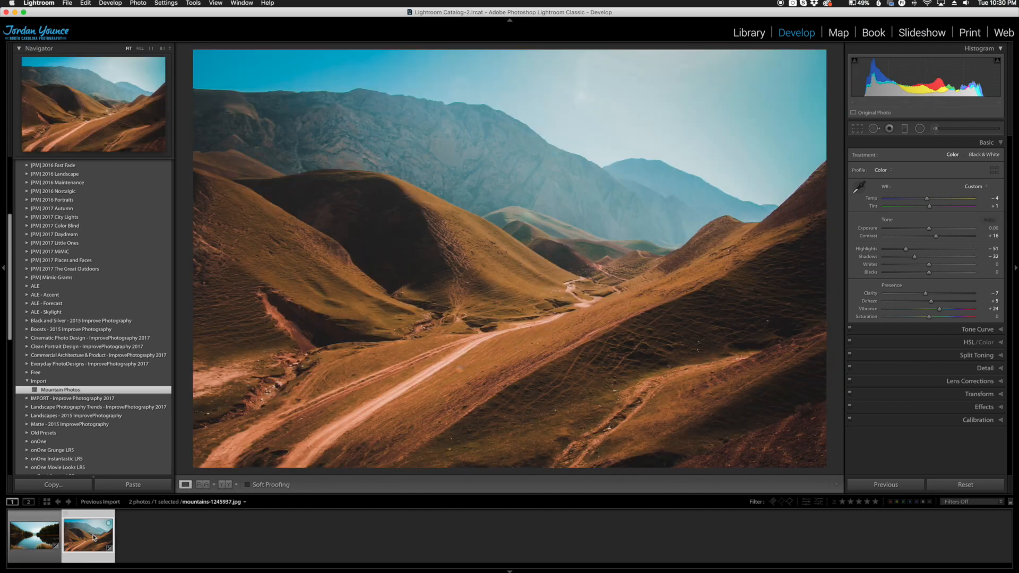
{"action": "left_click", "coordinate": [965, 484]}
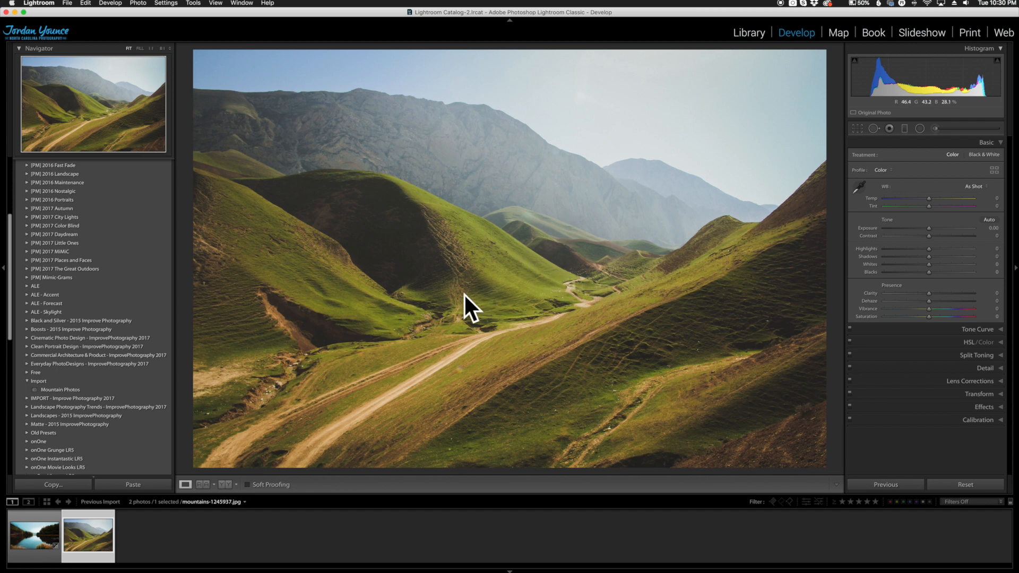
{"action": "left_click", "coordinate": [65, 392]}
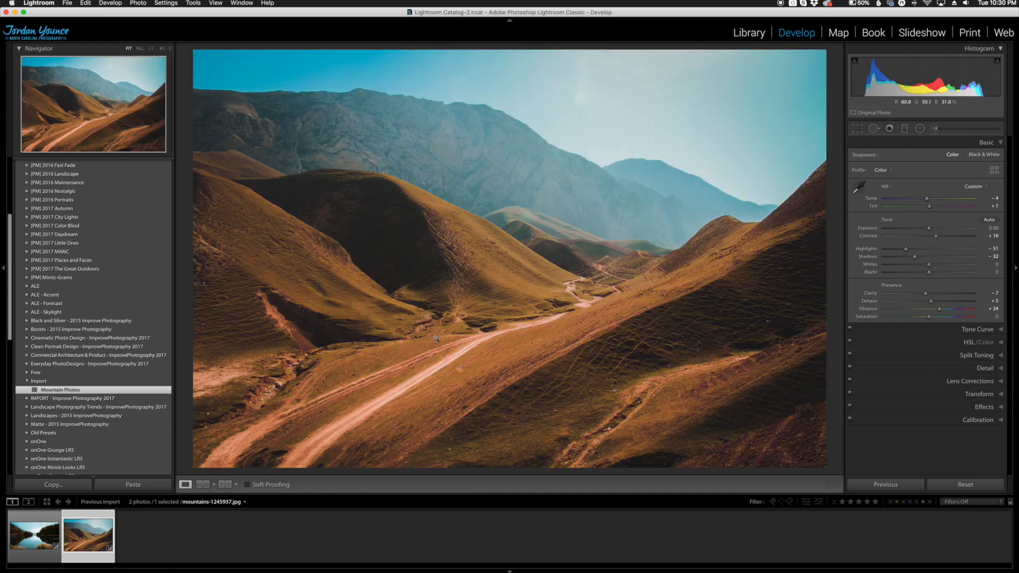